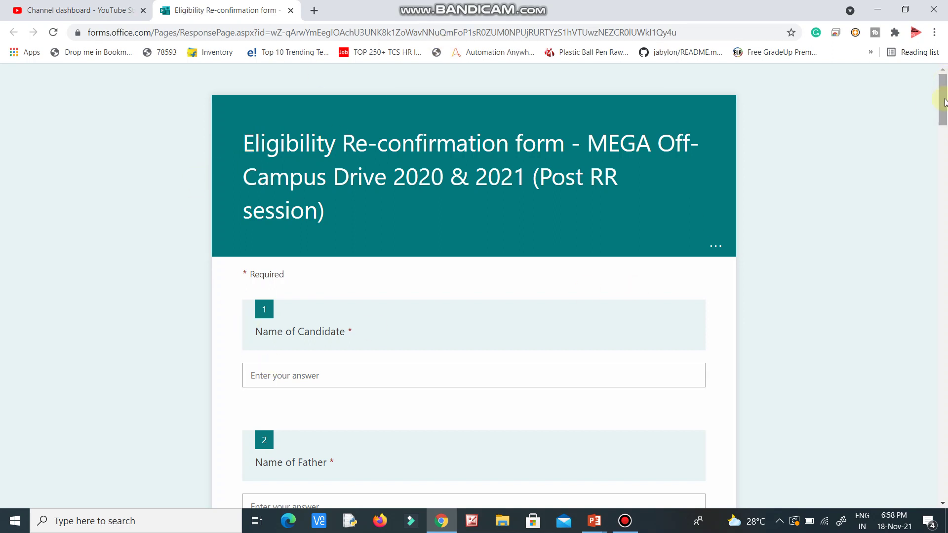
drag(944, 96, 945, 220)
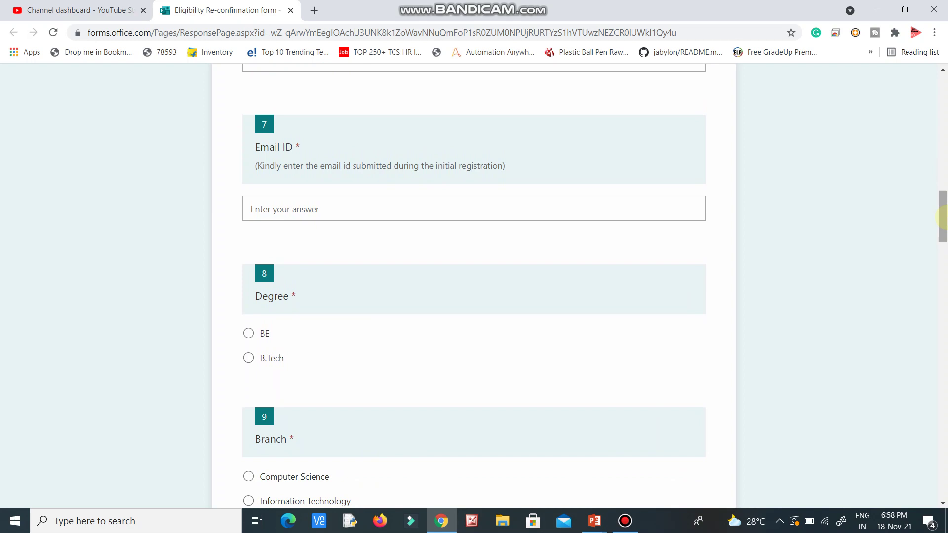
drag(945, 221, 945, 257)
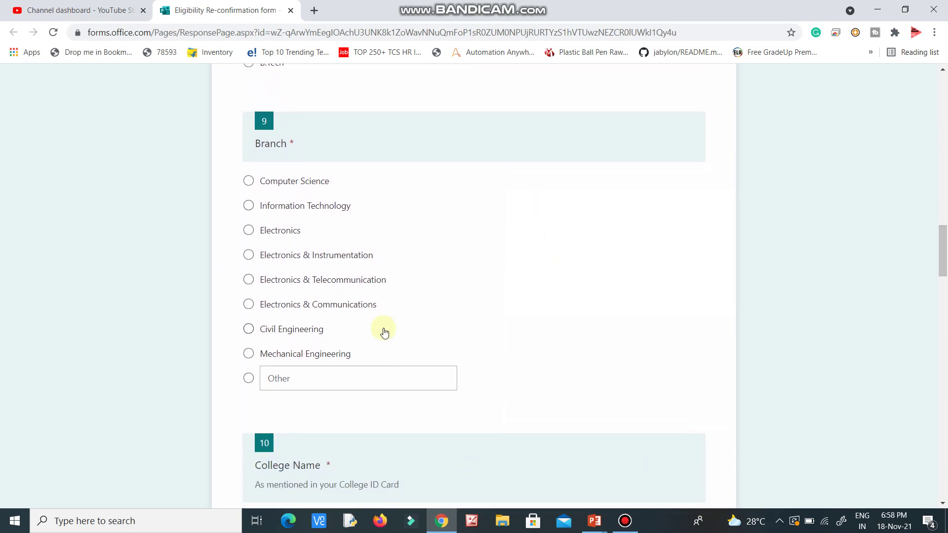
Answer Branch with Other and scroll down to the eligibility criteria question.
click(250, 381)
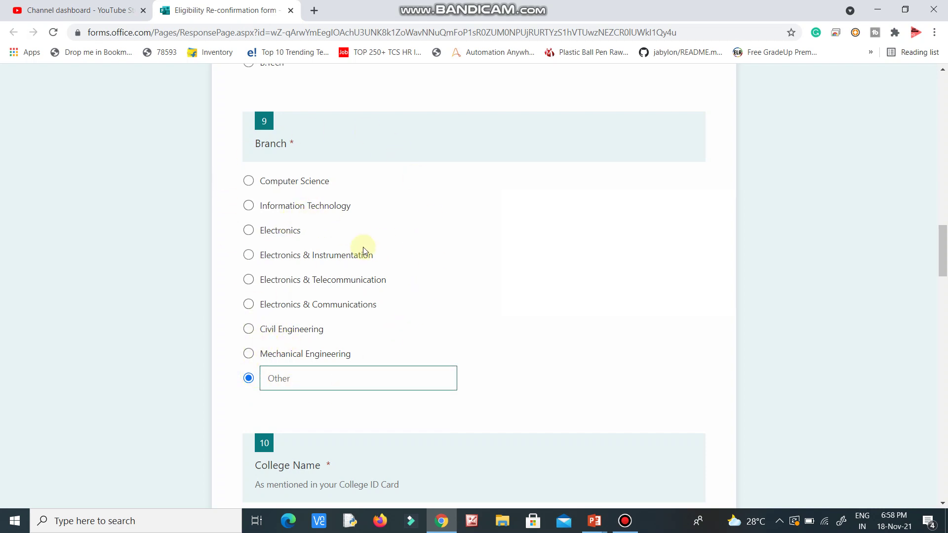
click(943, 240)
drag(944, 240, 944, 249)
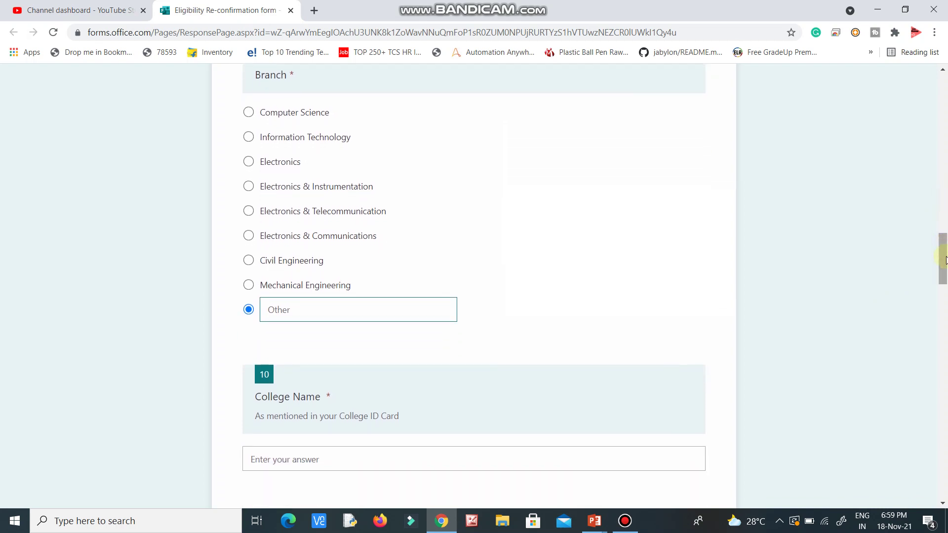
drag(945, 260, 944, 286)
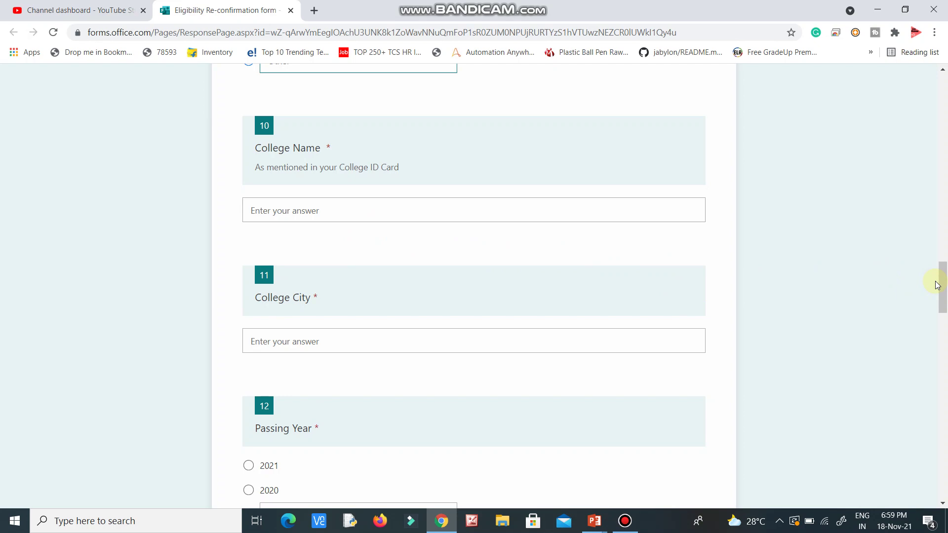
drag(944, 288, 945, 350)
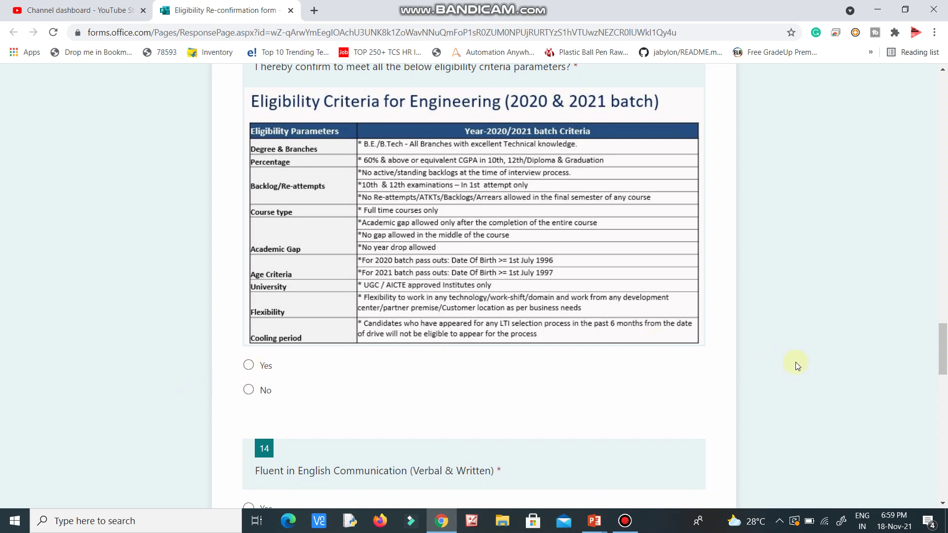
drag(945, 352, 946, 375)
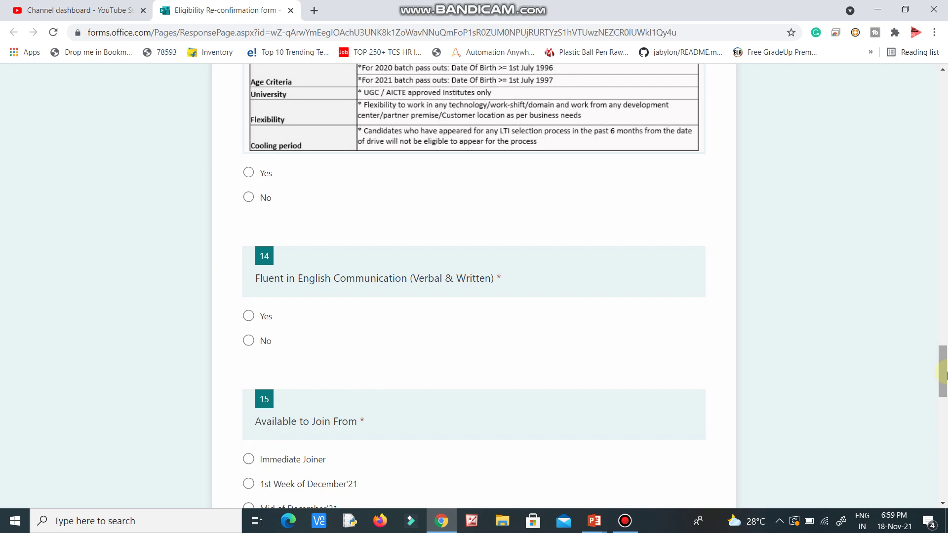
mouse_move(946, 375)
mouse_down()
mouse_move(946, 182)
mouse_move(945, 397)
mouse_up()
scroll(945, 182, up, 1)
scroll(945, 186, up, 1)
scroll(945, 188, up, 1)
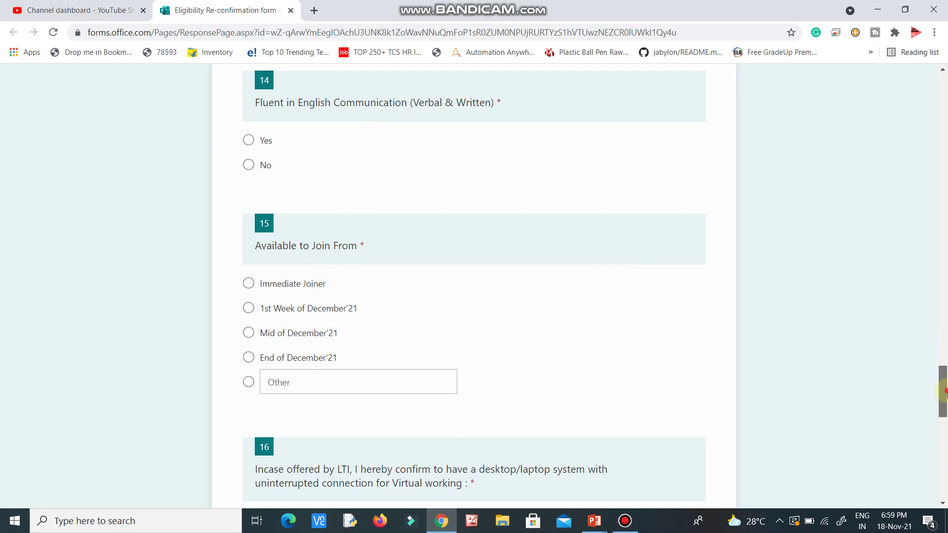
drag(944, 392, 945, 424)
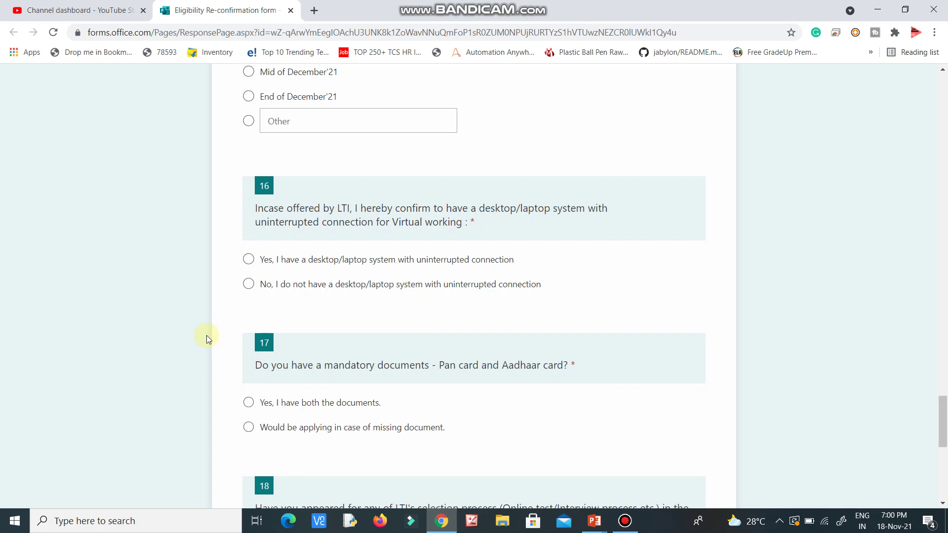
scroll(217, 341, down, 1)
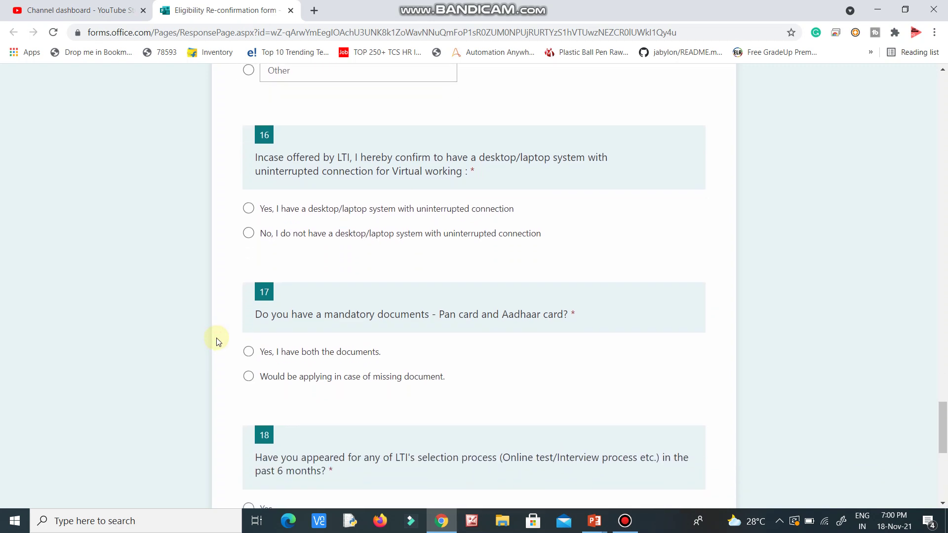
scroll(217, 342, down, 1)
scroll(216, 341, down, 1)
scroll(217, 341, down, 2)
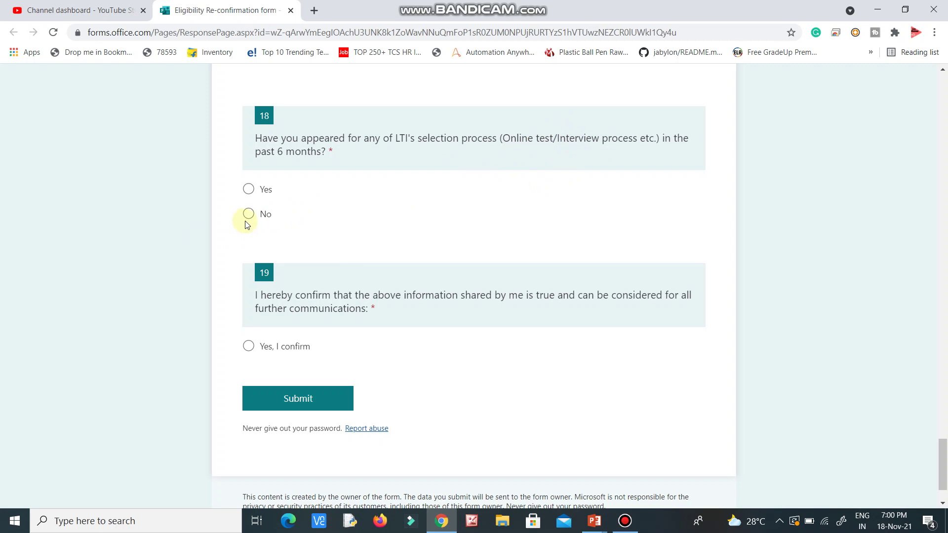
Answer question 19, confirming the shared information is true, with 'Yes, I confirm'.
click(250, 350)
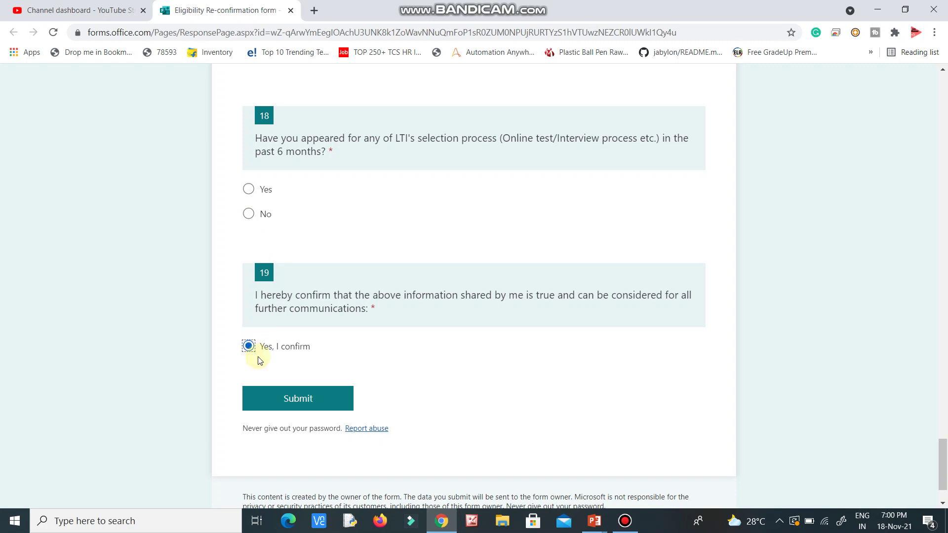